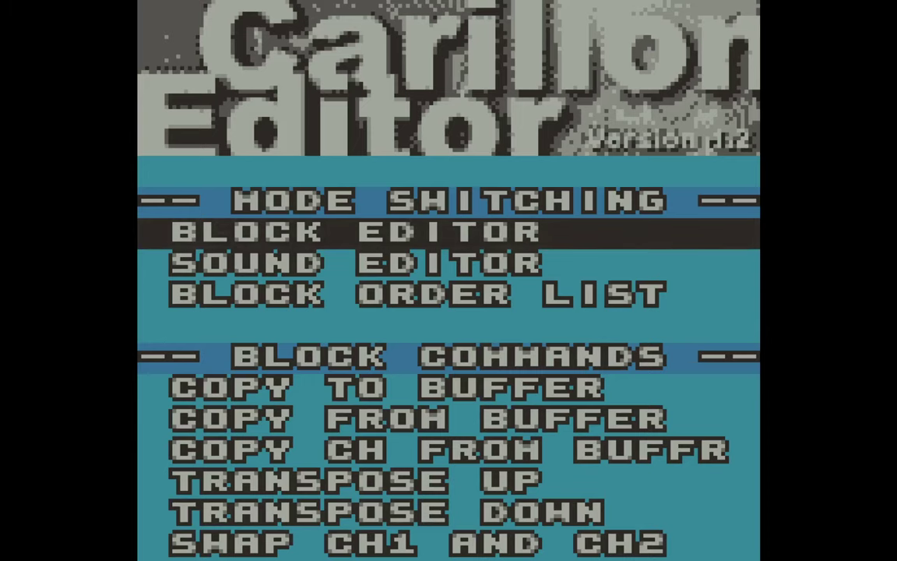
Browse the mode options and block commands, from Sound Editor to swapping channels 1 and 2.
{"action": "key", "text": "Down"}
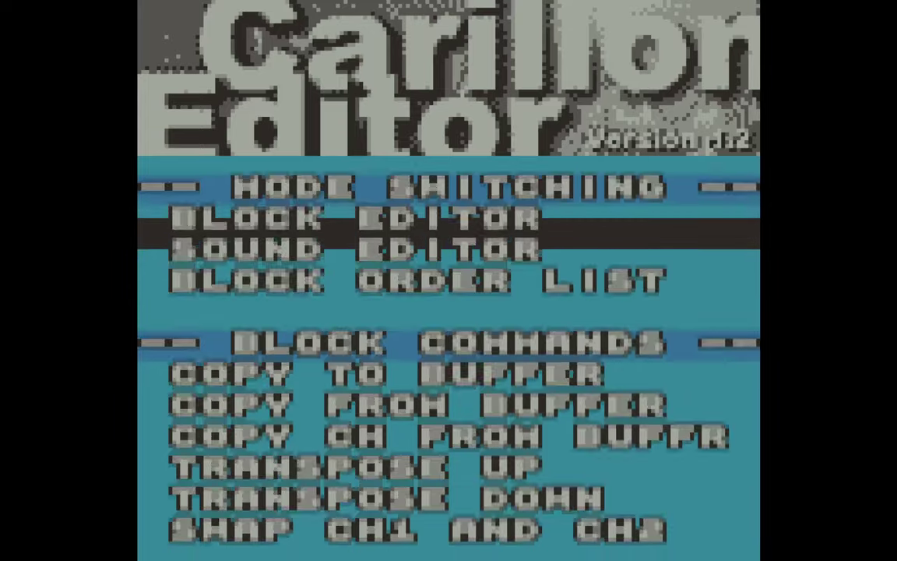
{"action": "key", "text": "Down"}
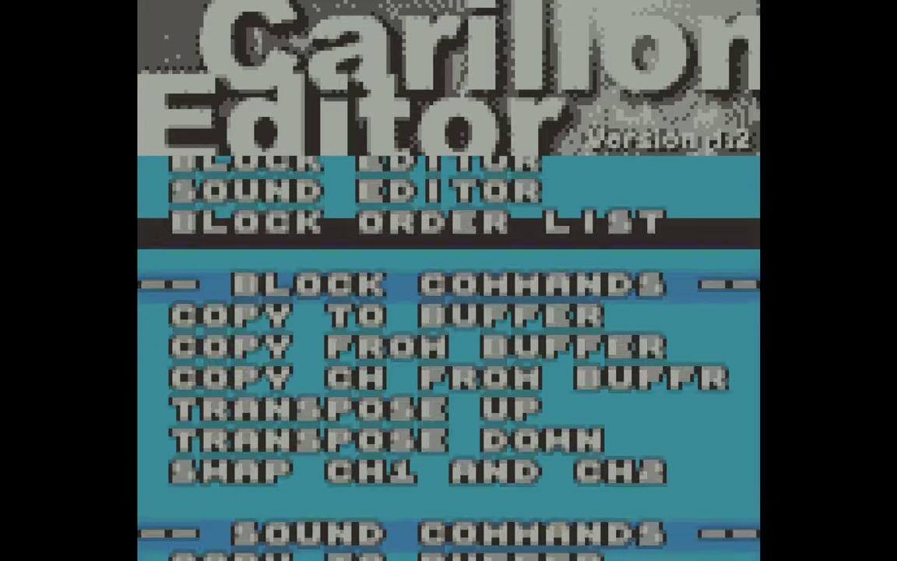
{"action": "key", "text": "Down"}
{"action": "key", "text": "Down"}
{"action": "key", "text": "Down"}
{"action": "key", "text": "Down"}
{"action": "key", "text": "Down"}
{"action": "key", "text": "Down"}
{"action": "key", "text": "Down"}
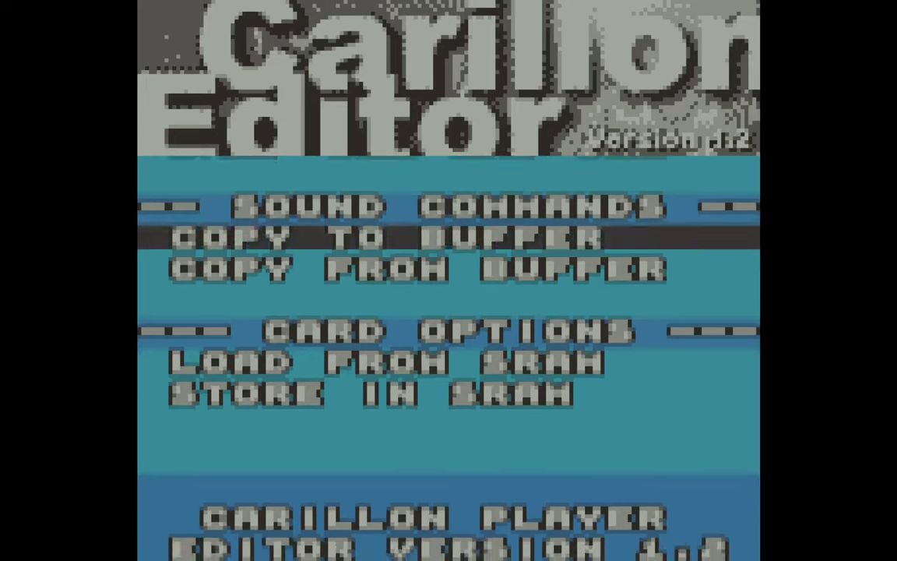
{"action": "key", "text": "Up"}
{"action": "key", "text": "Up"}
{"action": "key", "text": "Up"}
{"action": "key", "text": "Up"}
{"action": "key", "text": "Up"}
{"action": "key", "text": "Up"}
{"action": "key", "text": "Up"}
{"action": "key", "text": "Up"}
{"action": "key", "text": "Up"}
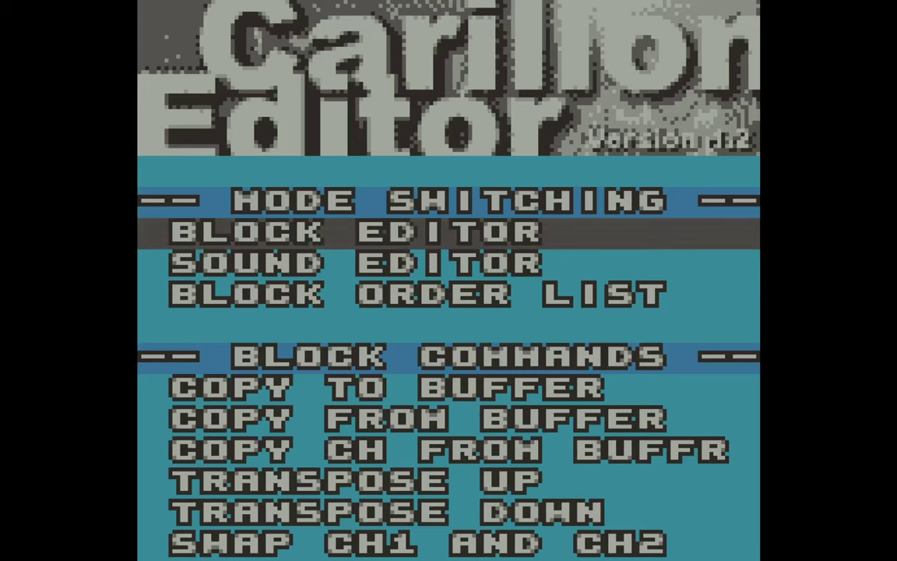
{"action": "key", "text": "Down"}
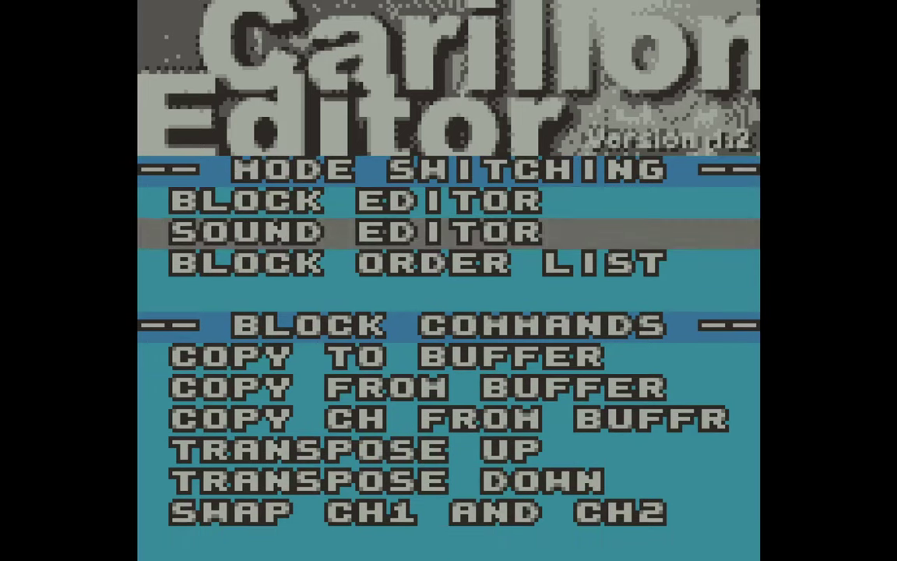
{"action": "key", "text": "Down"}
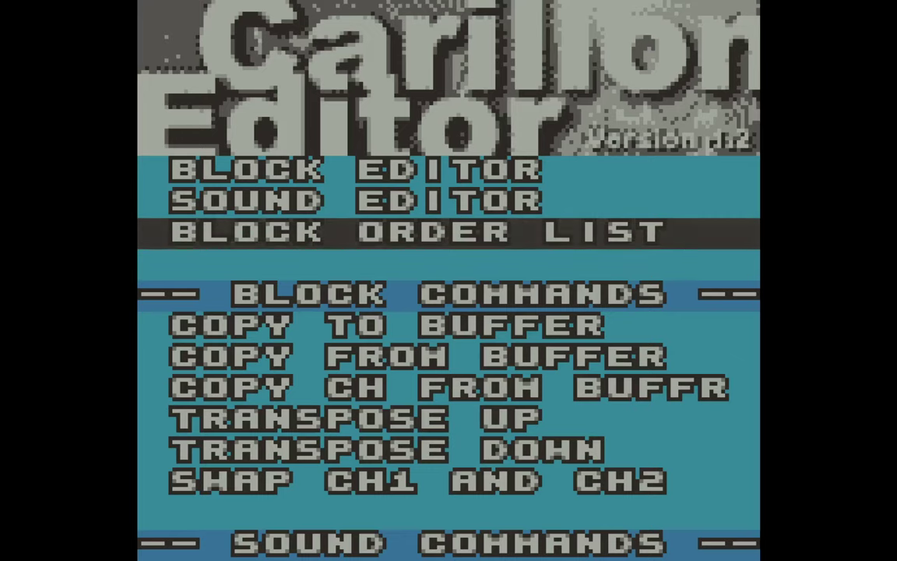
{"action": "key", "text": "Up"}
{"action": "key", "text": "Up"}
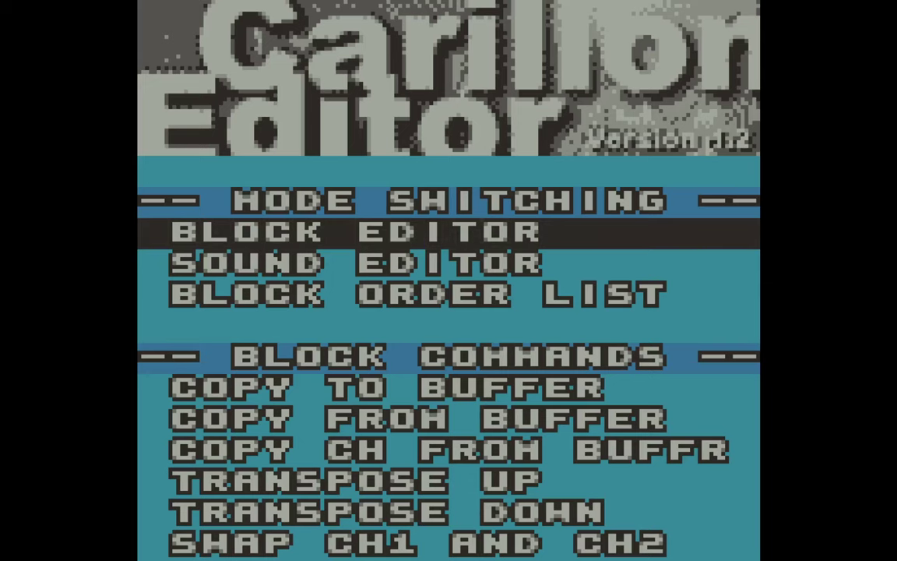
{"action": "key", "text": "Down"}
{"action": "key", "text": "Down"}
{"action": "key", "text": "Down"}
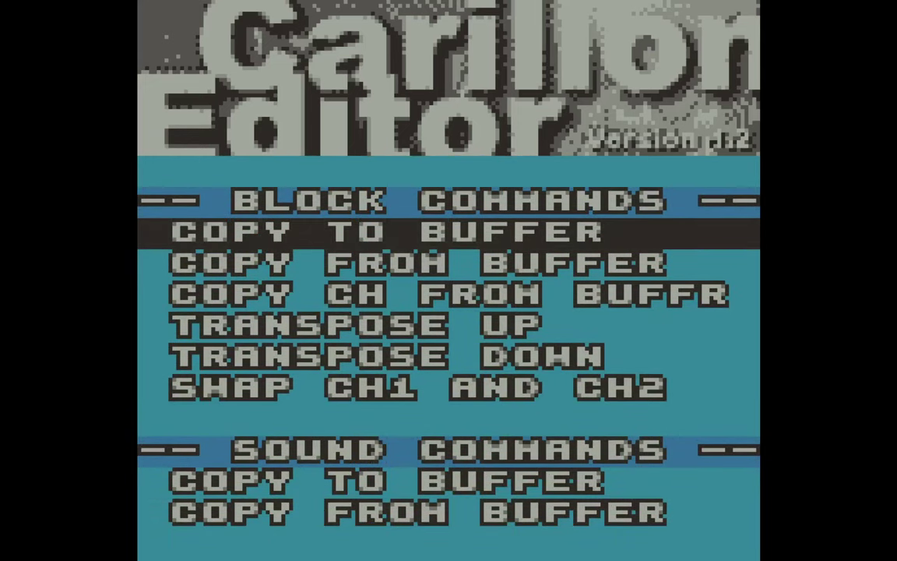
{"action": "key", "text": "Up"}
{"action": "key", "text": "Up"}
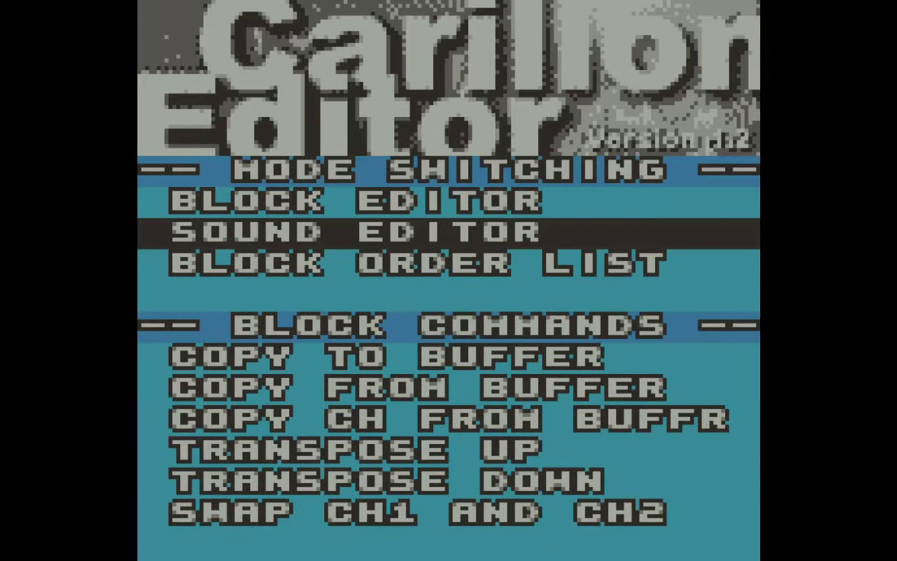
{"action": "key", "text": "Down"}
{"action": "key", "text": "Down"}
{"action": "key", "text": "Down"}
{"action": "key", "text": "Down"}
{"action": "key", "text": "Down"}
{"action": "key", "text": "Down"}
{"action": "key", "text": "Down"}
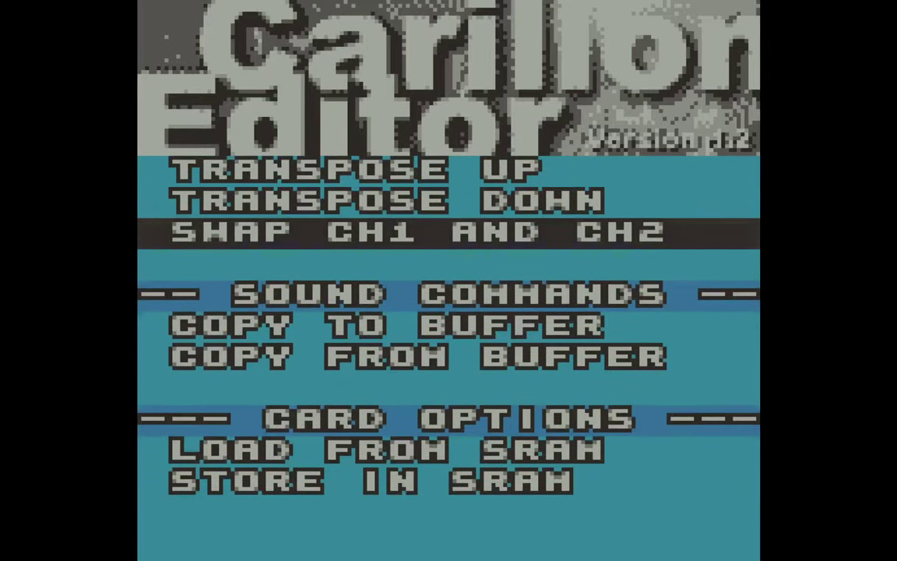
Scroll to the menu bottom to reveal the SRAM card options and credits, highlighting Load from SRAM.
{"action": "key", "text": "Down"}
{"action": "key", "text": "Down"}
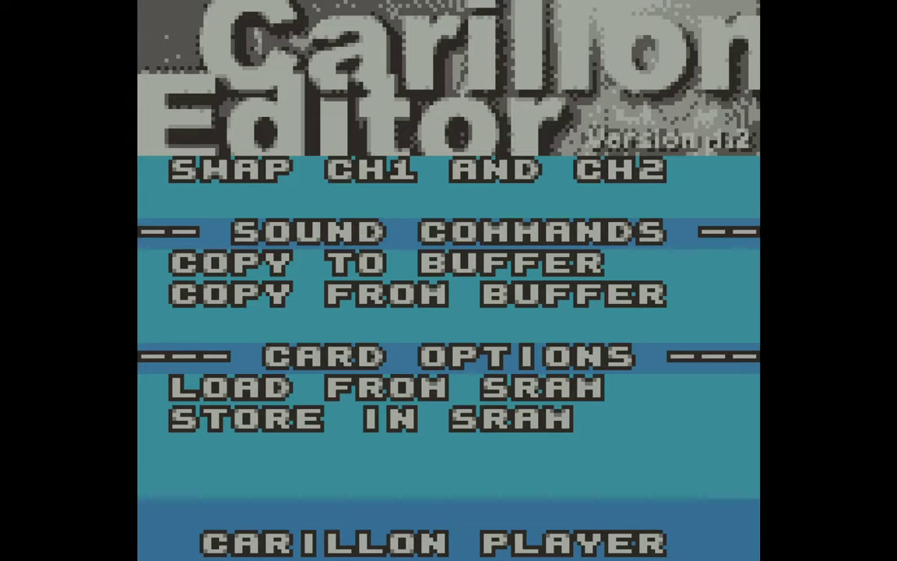
{"action": "key", "text": "Up"}
{"action": "key", "text": "Up"}
{"action": "key", "text": "Up"}
{"action": "key", "text": "Up"}
{"action": "key", "text": "Up"}
{"action": "key", "text": "Up"}
{"action": "key", "text": "Up"}
{"action": "key", "text": "Up"}
{"action": "key", "text": "Up"}
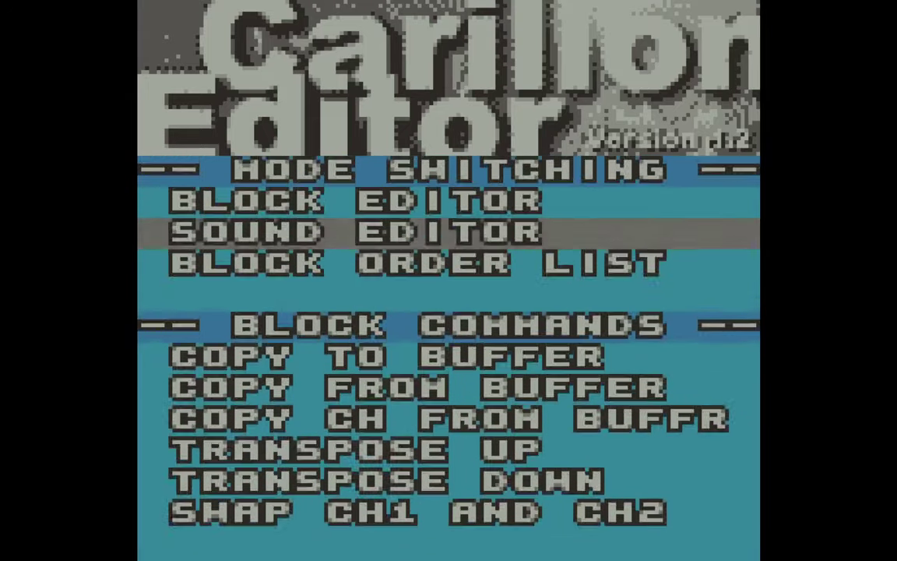
{"action": "key", "text": "Up"}
{"action": "key", "text": "Down"}
{"action": "key", "text": "Down"}
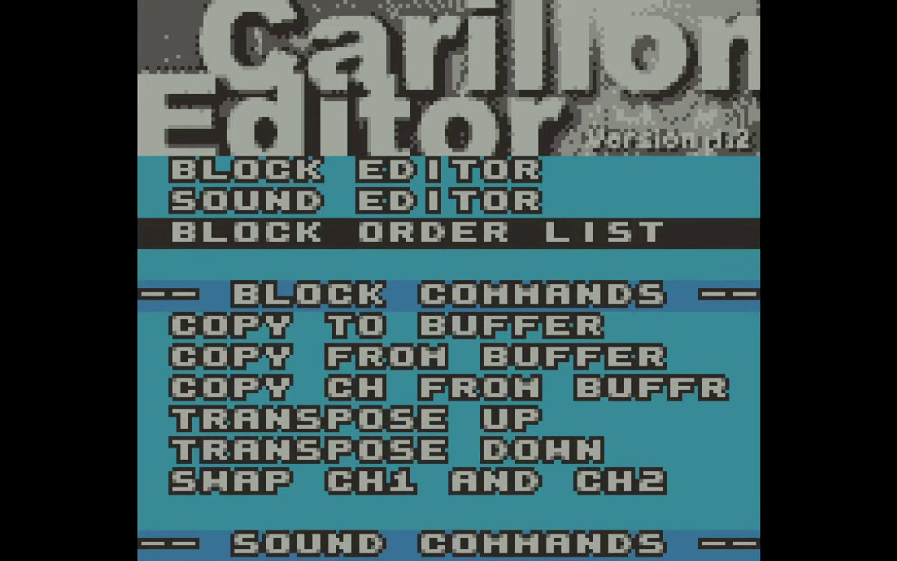
{"action": "key", "text": "Down"}
{"action": "key", "text": "Down"}
{"action": "key", "text": "Down"}
{"action": "key", "text": "Down"}
{"action": "key", "text": "Down"}
{"action": "key", "text": "Down"}
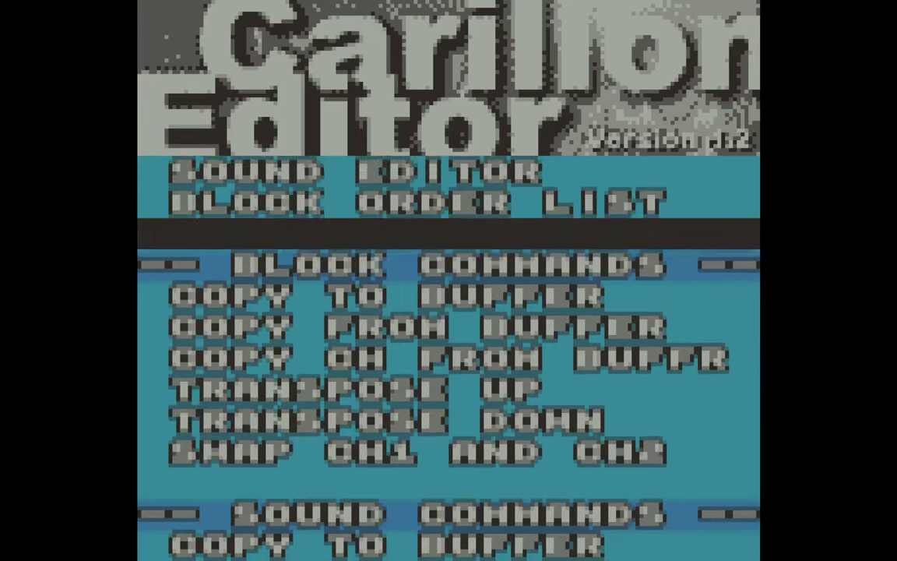
{"action": "key", "text": "Down"}
{"action": "key", "text": "Down"}
{"action": "key", "text": "Down"}
{"action": "key", "text": "Down"}
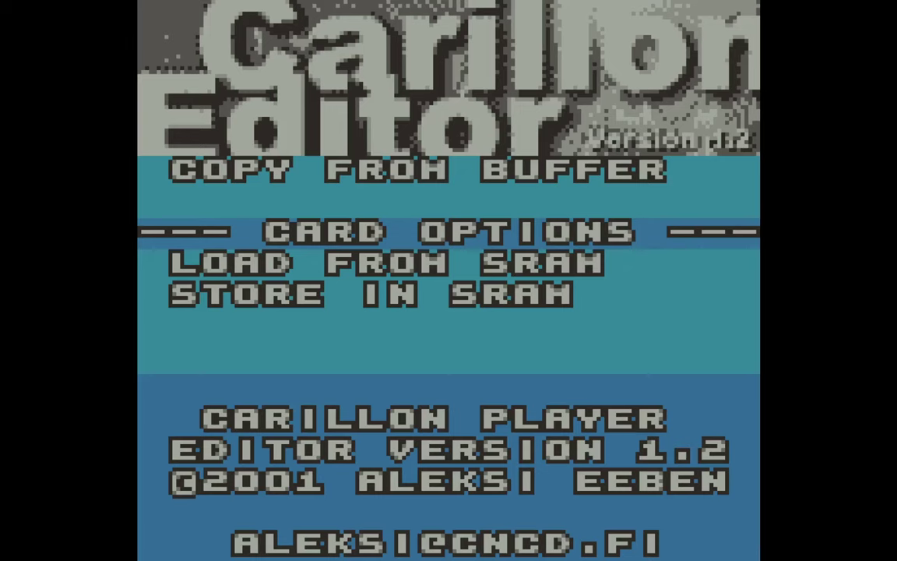
{"action": "key", "text": "Down"}
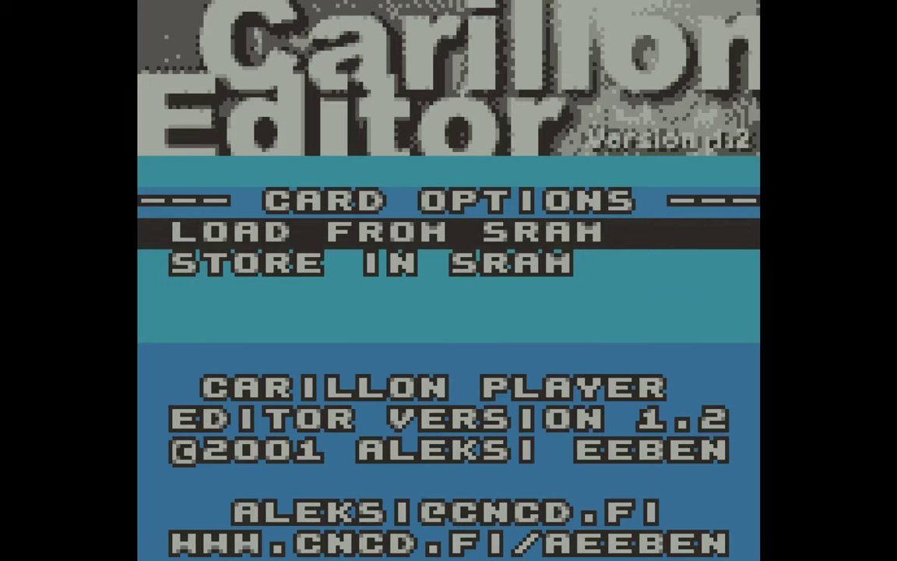
Toggle the highlight between Store in SRAM and Load from SRAM.
{"action": "key", "text": "Down"}
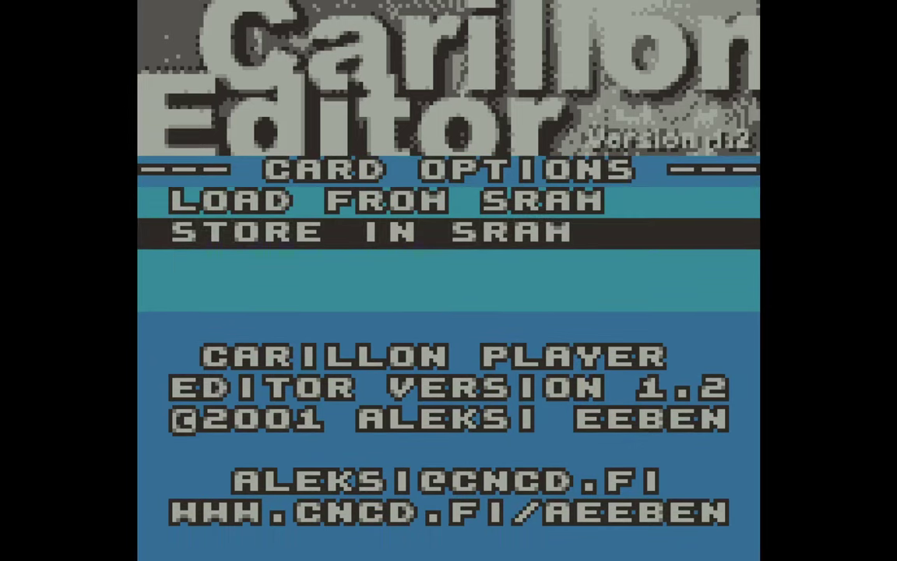
{"action": "key", "text": "Up"}
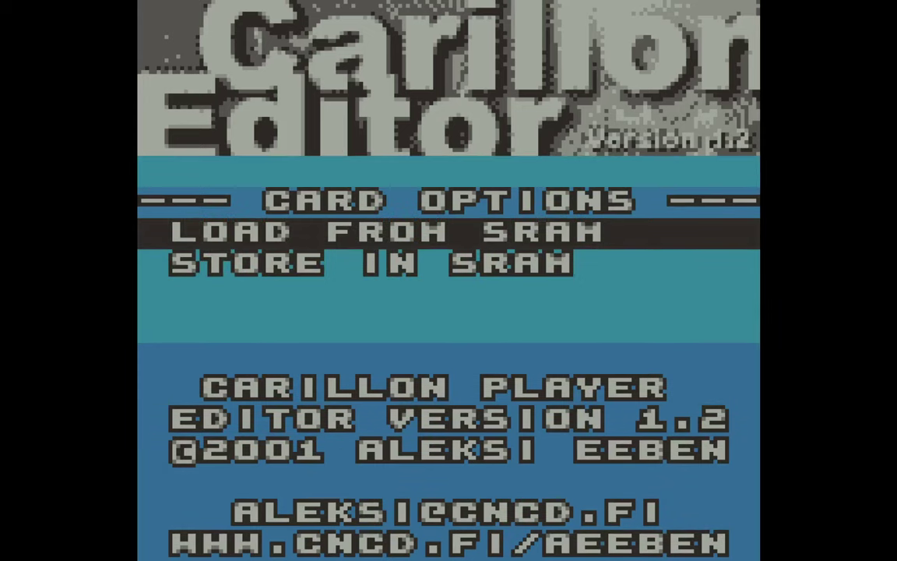
{"action": "key", "text": "Down"}
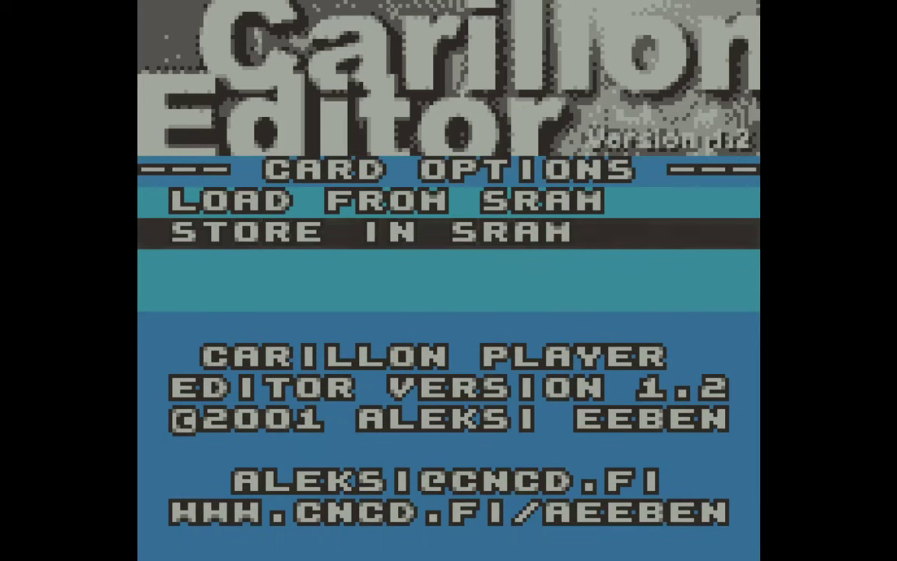
{"action": "key", "text": "Up"}
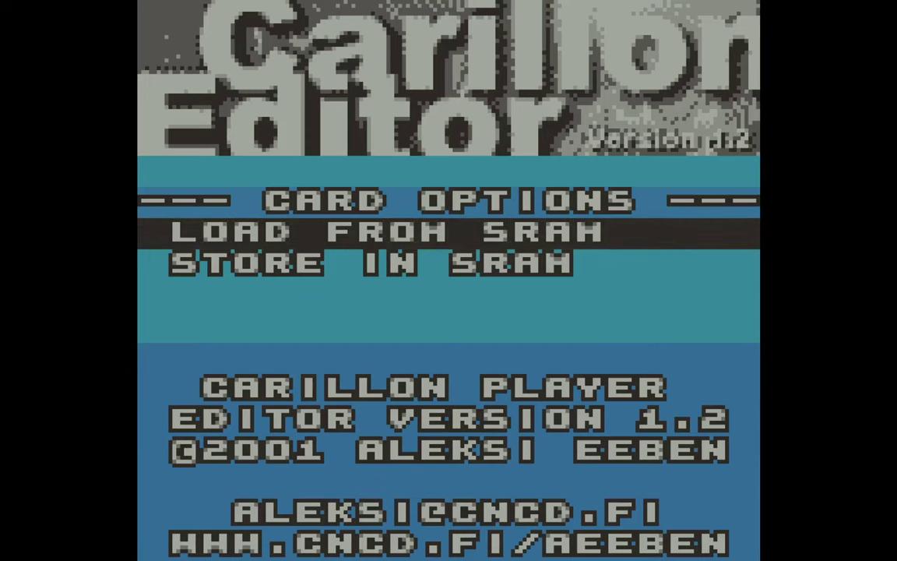
Return up to Block Editor, then browse down to Block Order List and Copy to Buffer.
{"action": "key", "text": "Up"}
{"action": "key", "text": "Down"}
{"action": "key", "text": "Up"}
{"action": "key", "text": "Up"}
{"action": "key", "text": "Up"}
{"action": "key", "text": "Up"}
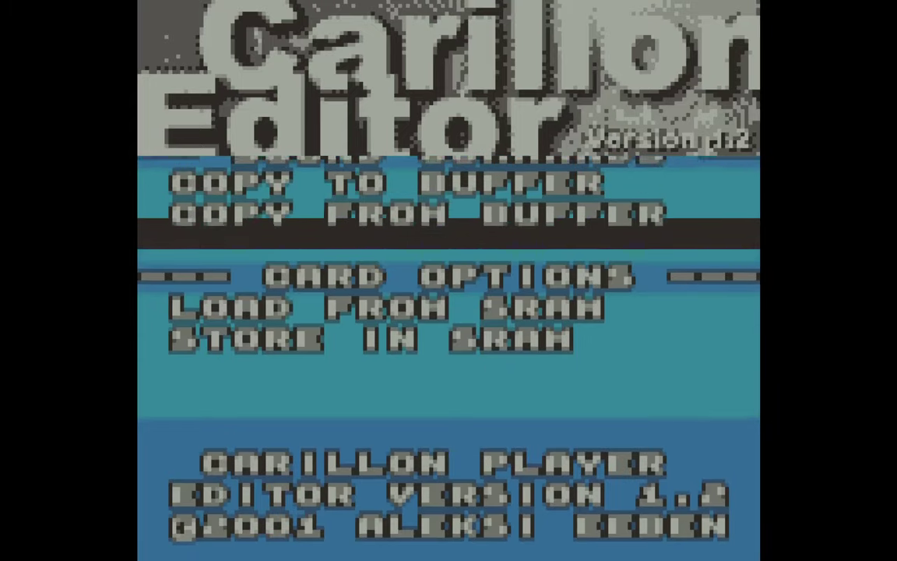
{"action": "key", "text": "Up"}
{"action": "key", "text": "Up"}
{"action": "key", "text": "Up"}
{"action": "key", "text": "Up"}
{"action": "key", "text": "Up"}
{"action": "key", "text": "Up"}
{"action": "key", "text": "Up"}
{"action": "key", "text": "Up"}
{"action": "key", "text": "Up"}
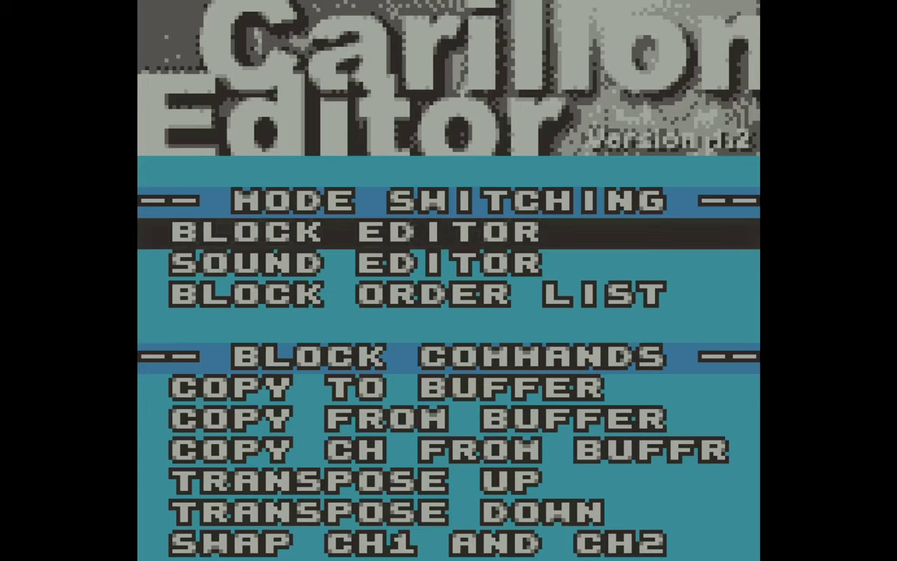
{"action": "key", "text": "Down"}
{"action": "key", "text": "Down"}
{"action": "key", "text": "Down"}
{"action": "key", "text": "Down"}
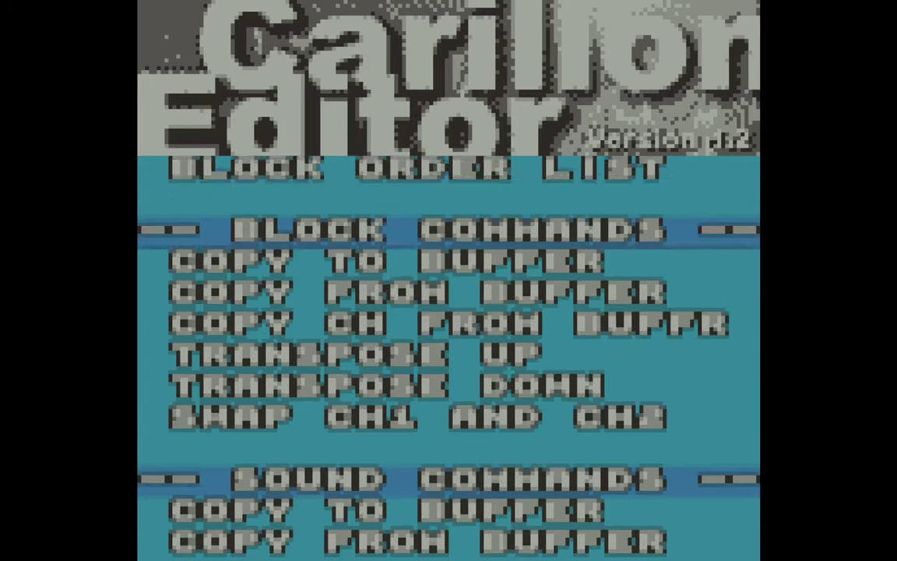
{"action": "key", "text": "Up"}
{"action": "key", "text": "Up"}
{"action": "key", "text": "Up"}
{"action": "key", "text": "Up"}
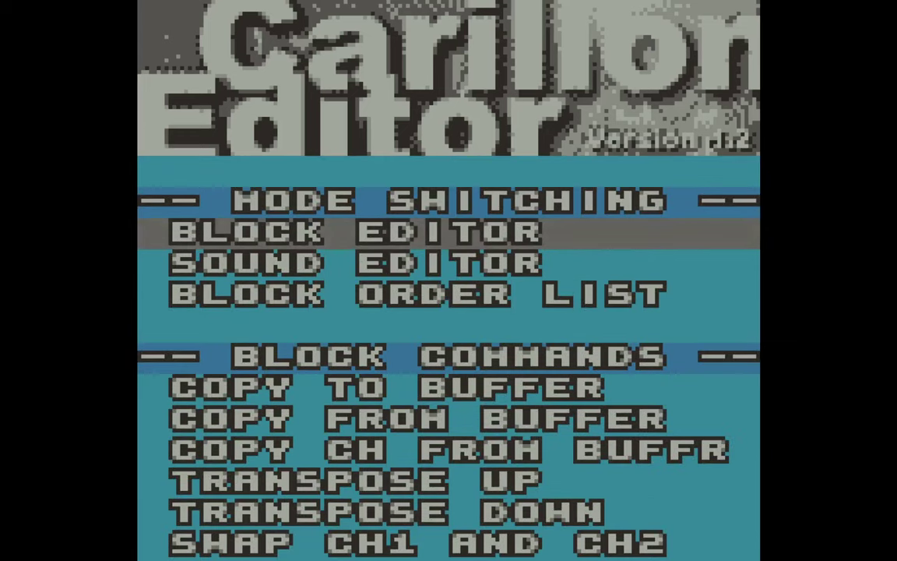
{"action": "key", "text": "Down"}
{"action": "key", "text": "Down"}
{"action": "key", "text": "Down"}
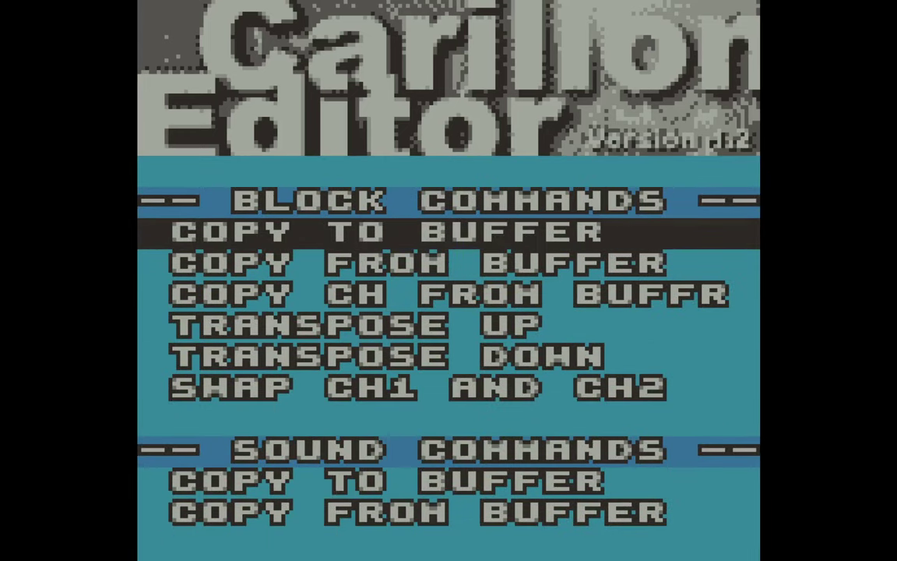
{"action": "key", "text": "Up"}
{"action": "key", "text": "Up"}
{"action": "key", "text": "Up"}
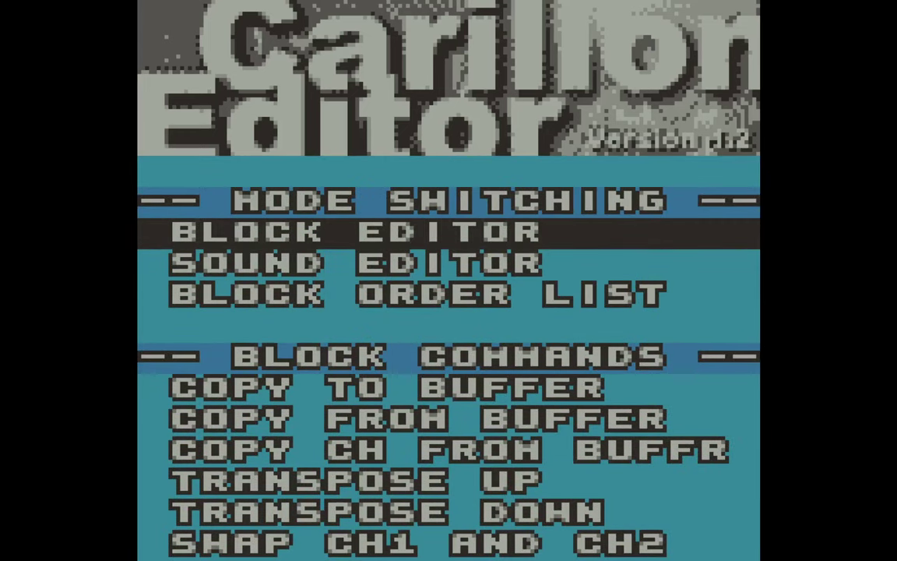
{"action": "key", "text": "Down"}
{"action": "key", "text": "Down"}
{"action": "key", "text": "Down"}
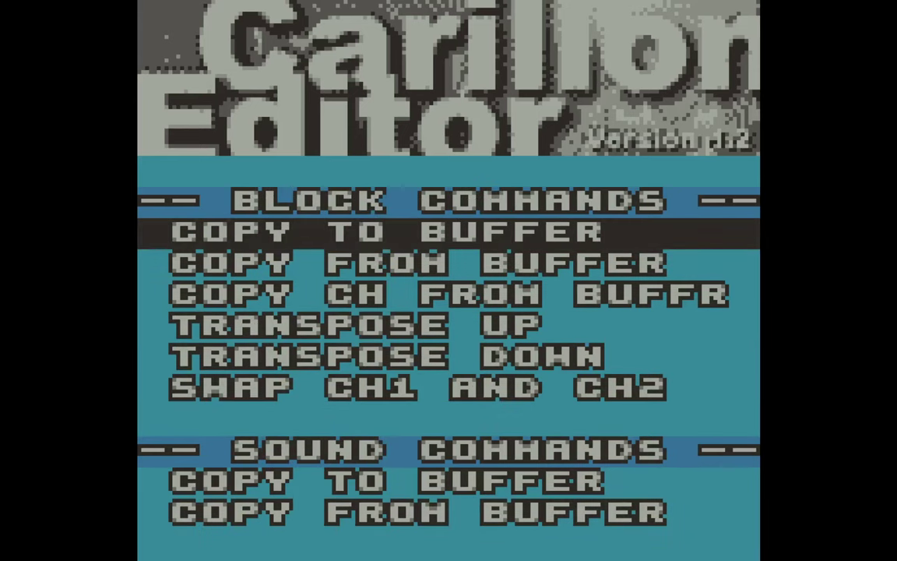
{"action": "key", "text": "Down"}
{"action": "key", "text": "Down"}
{"action": "key", "text": "Down"}
{"action": "key", "text": "Down"}
{"action": "key", "text": "Down"}
{"action": "key", "text": "Down"}
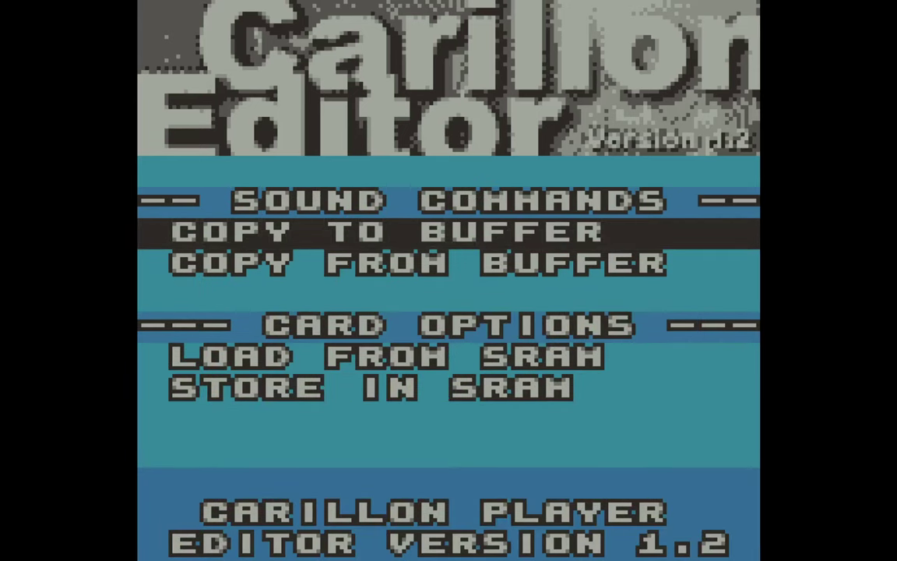
{"action": "key", "text": "Down"}
{"action": "key", "text": "Down"}
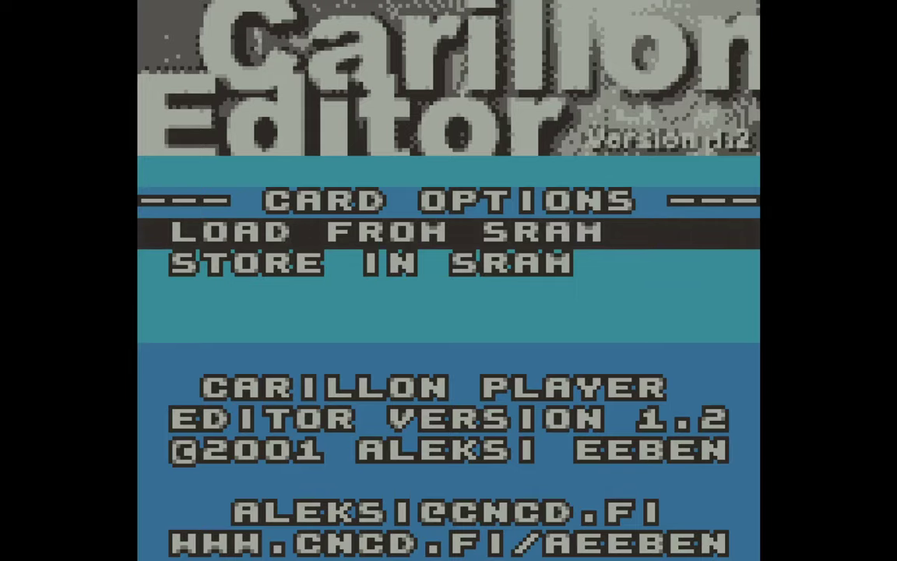
{"action": "key", "text": "Up"}
{"action": "key", "text": "Up"}
{"action": "key", "text": "Up"}
{"action": "key", "text": "Up"}
{"action": "key", "text": "Up"}
{"action": "key", "text": "Up"}
{"action": "key", "text": "Up"}
{"action": "key", "text": "Up"}
{"action": "key", "text": "Up"}
{"action": "key", "text": "Up"}
{"action": "key", "text": "Up"}
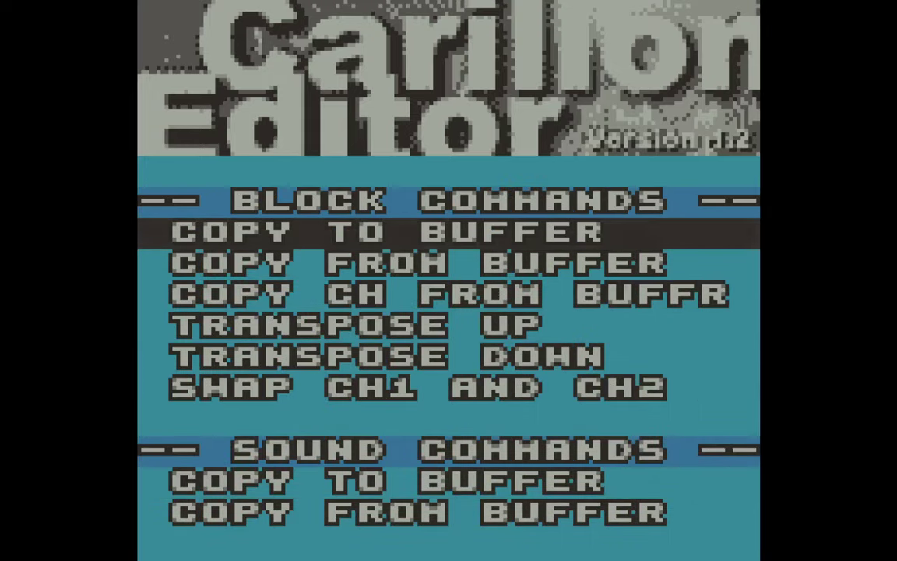
{"action": "key", "text": "Up"}
{"action": "key", "text": "Up"}
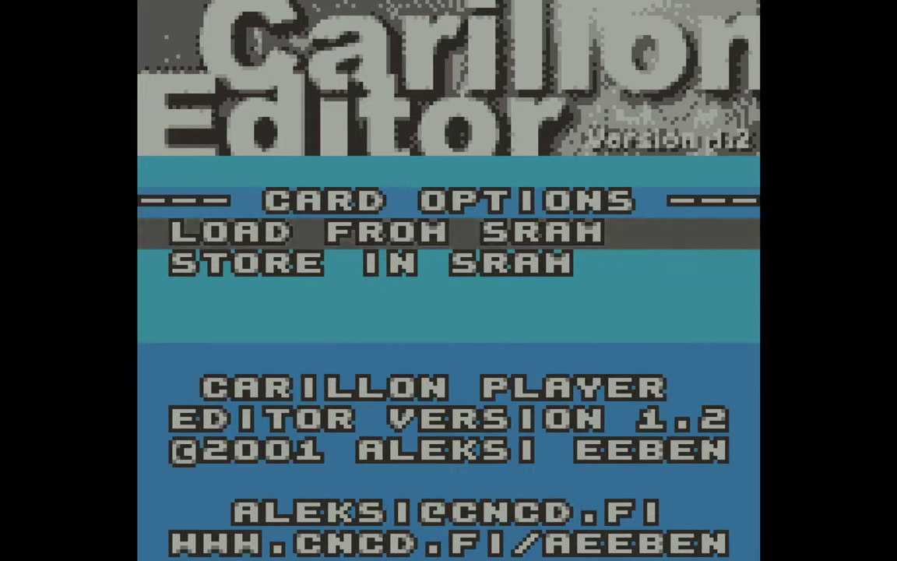
{"action": "key", "text": "Up"}
{"action": "key", "text": "Up"}
{"action": "key", "text": "Up"}
{"action": "key", "text": "Up"}
{"action": "key", "text": "Up"}
{"action": "key", "text": "Up"}
{"action": "key", "text": "Up"}
{"action": "key", "text": "Up"}
{"action": "key", "text": "Up"}
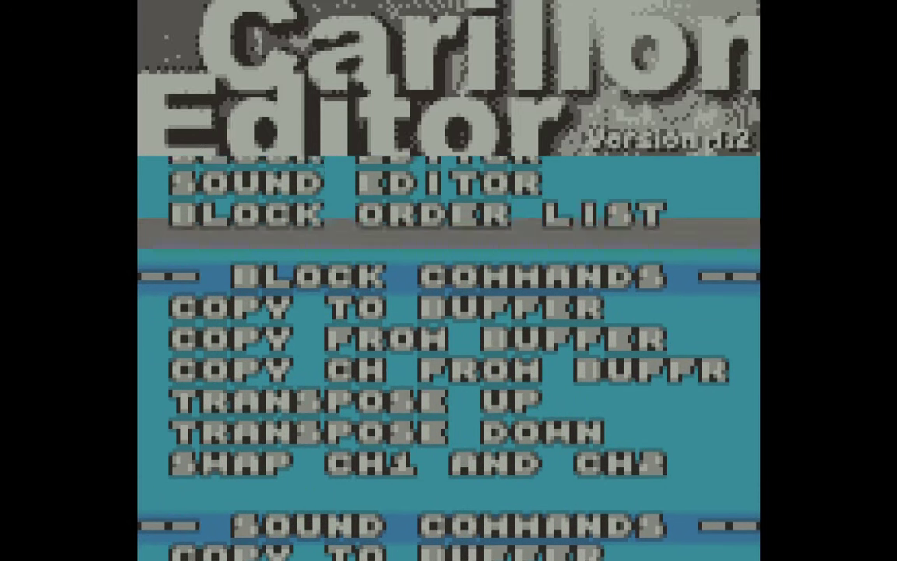
{"action": "key", "text": "Up"}
{"action": "key", "text": "Up"}
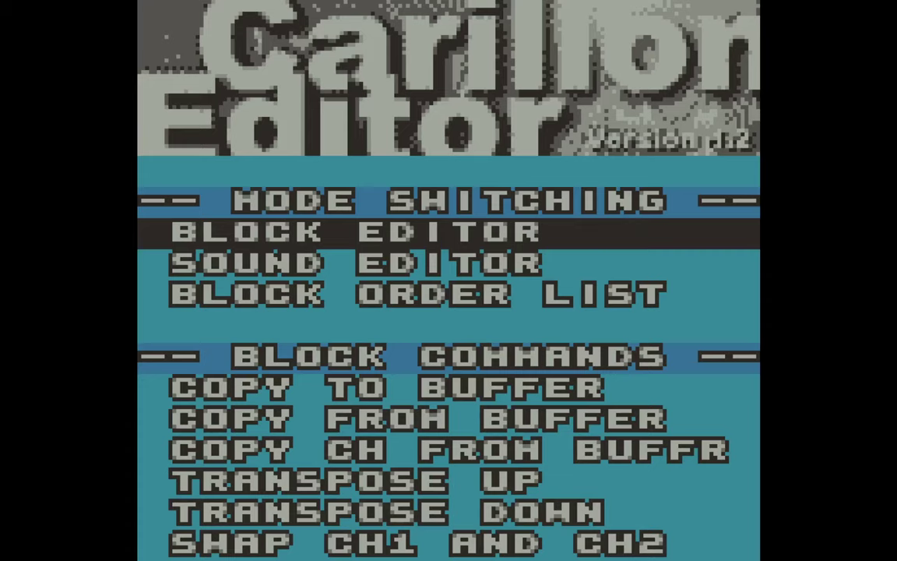
{"action": "key", "text": "Down"}
{"action": "key", "text": "Down"}
{"action": "key", "text": "Down"}
{"action": "key", "text": "Down"}
{"action": "key", "text": "Down"}
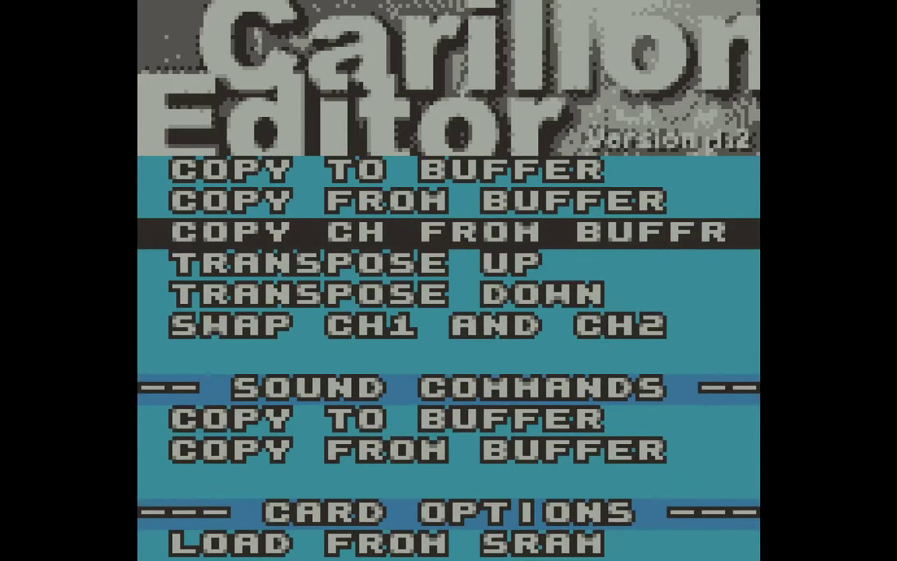
{"action": "key", "text": "Down"}
{"action": "key", "text": "Down"}
{"action": "key", "text": "Down"}
{"action": "key", "text": "Down"}
{"action": "key", "text": "Down"}
{"action": "key", "text": "Down"}
{"action": "key", "text": "Down"}
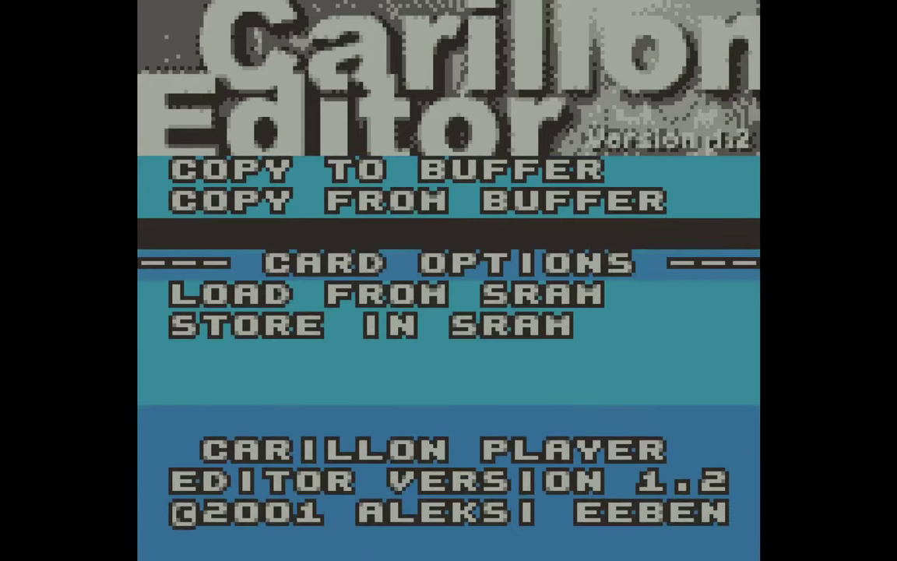
{"action": "key", "text": "Down"}
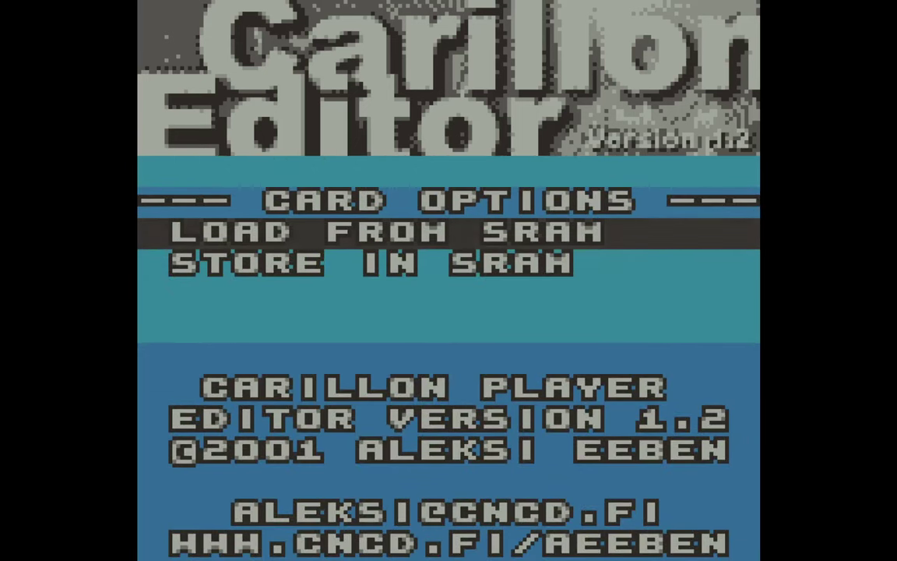
{"action": "key", "text": "Up"}
{"action": "key", "text": "Up"}
{"action": "key", "text": "Up"}
{"action": "key", "text": "Up"}
{"action": "key", "text": "Up"}
{"action": "key", "text": "Up"}
{"action": "key", "text": "Up"}
{"action": "key", "text": "Up"}
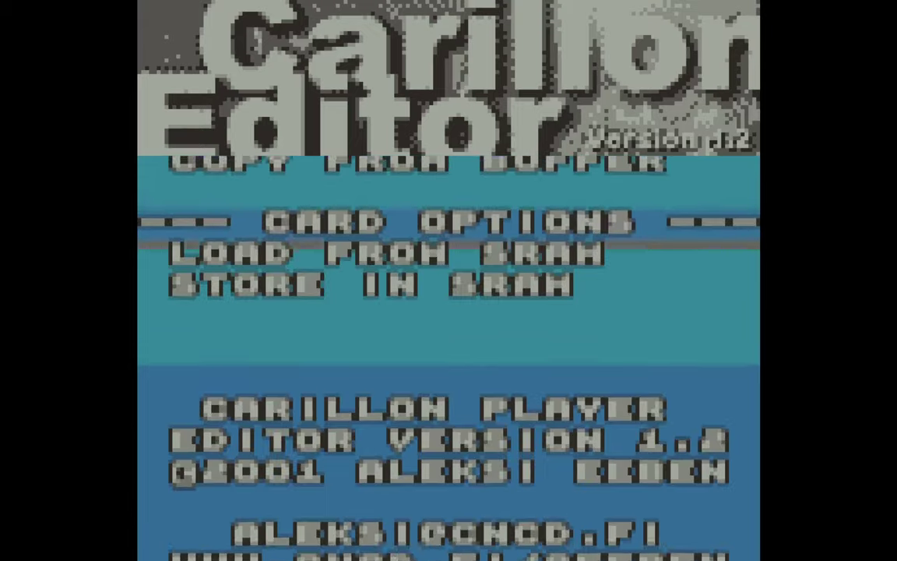
{"action": "key", "text": "Up"}
{"action": "key", "text": "Up"}
{"action": "key", "text": "Up"}
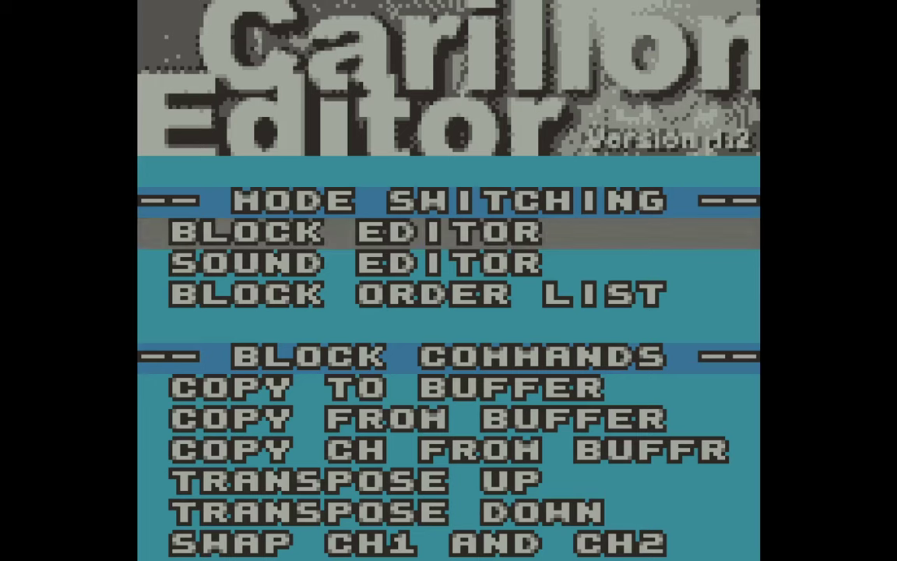
{"action": "key", "text": "Down"}
{"action": "key", "text": "Down"}
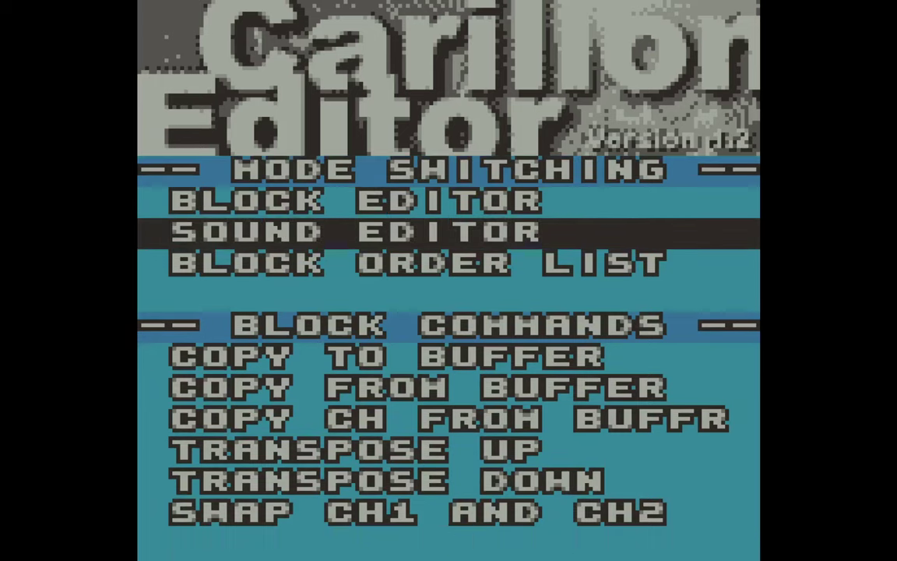
{"action": "key", "text": "Up"}
{"action": "key", "text": "Up"}
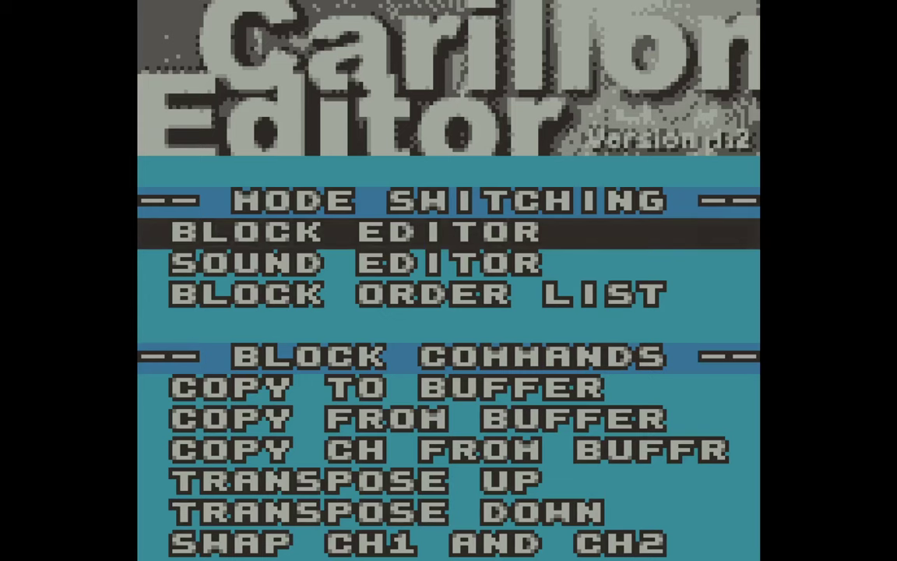
{"action": "key", "text": "Down"}
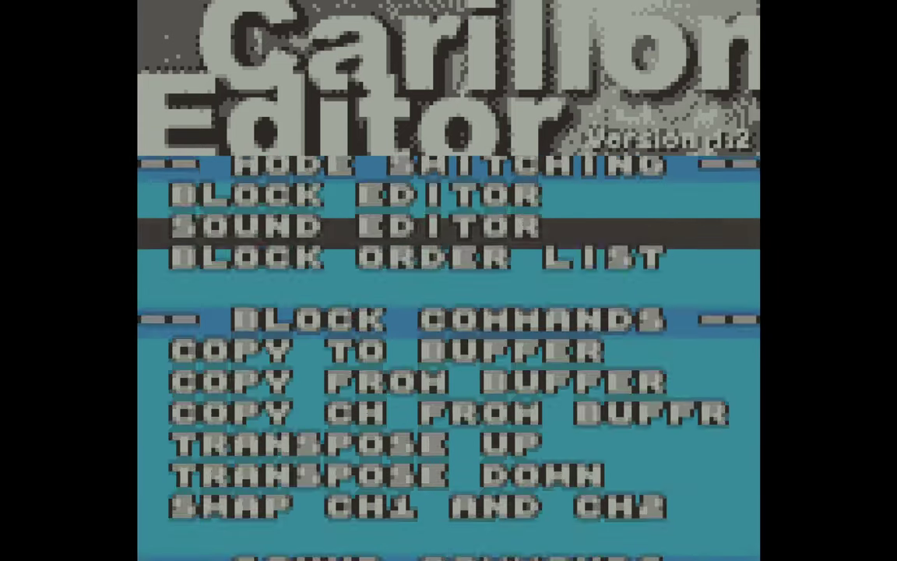
{"action": "key", "text": "Down"}
{"action": "key", "text": "Up"}
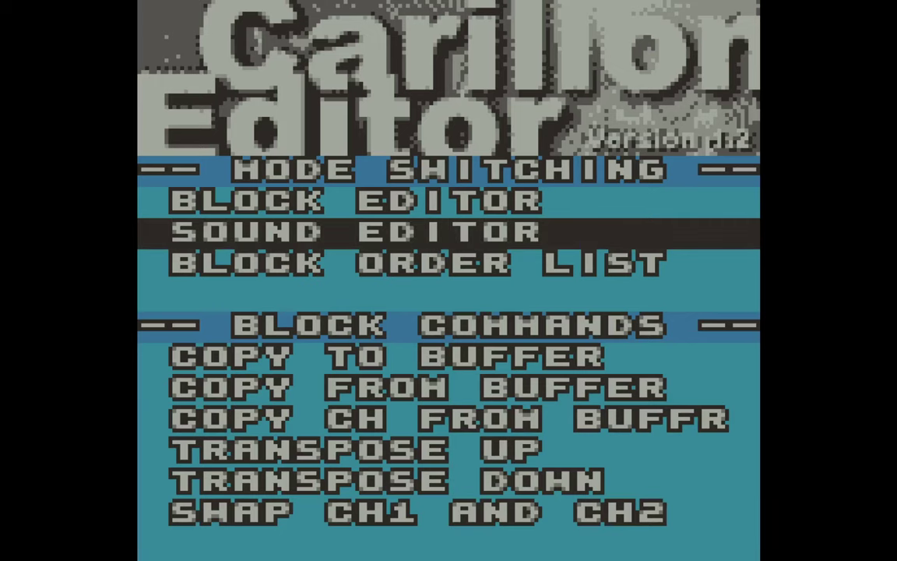
{"action": "key", "text": "Up"}
{"action": "key", "text": "Down"}
{"action": "key", "text": "Up"}
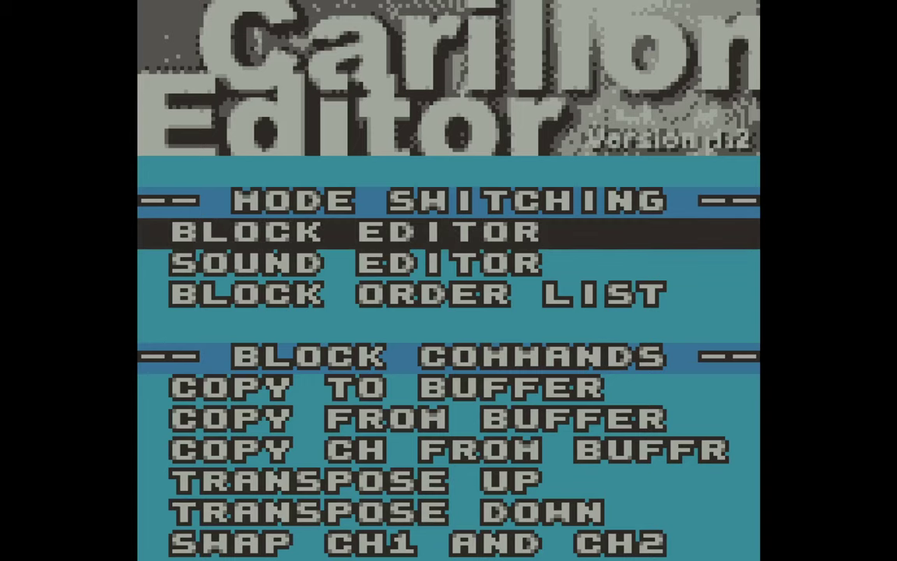
Move among Block Editor, Sound Editor and Block Order List, leaving Block Order List highlighted.
{"action": "key", "text": "Down"}
{"action": "key", "text": "Down"}
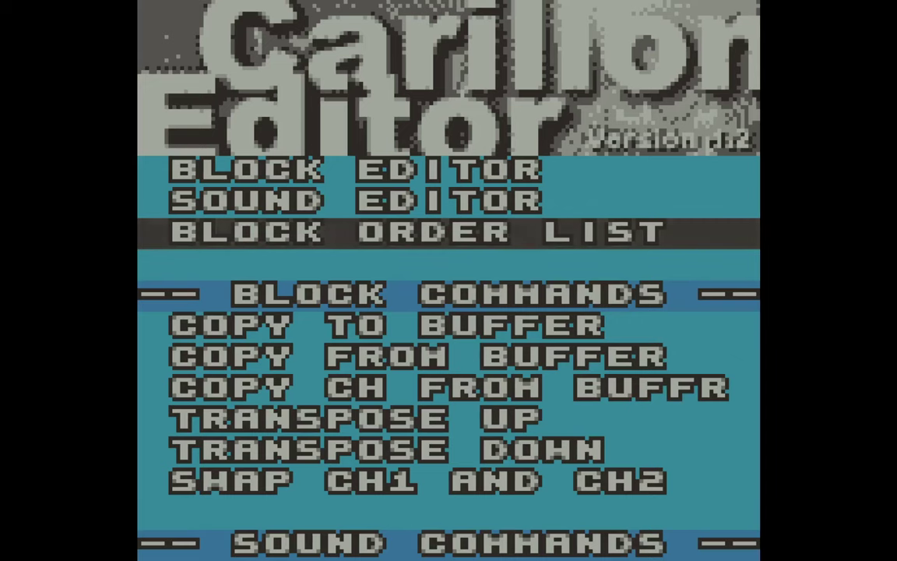
{"action": "key", "text": "Up"}
{"action": "key", "text": "Up"}
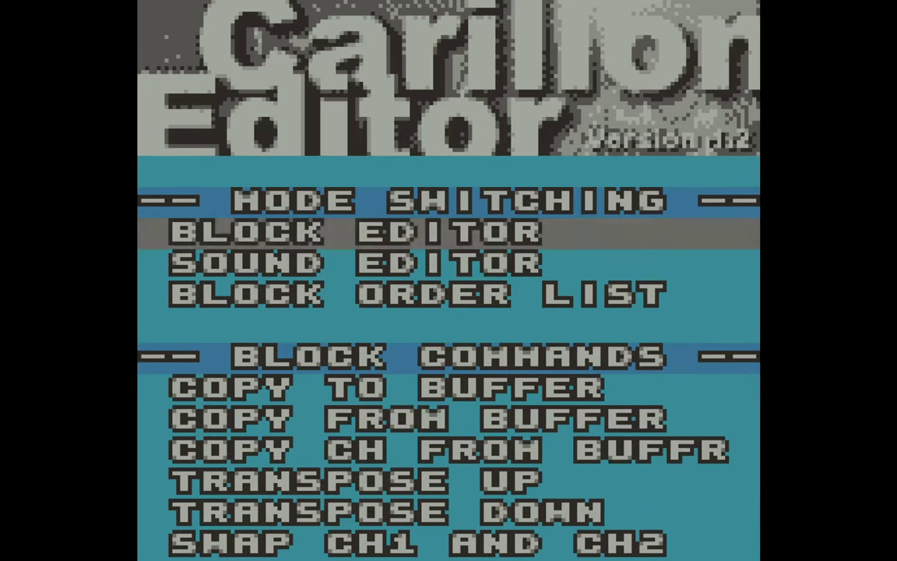
{"action": "key", "text": "Down"}
{"action": "key", "text": "Down"}
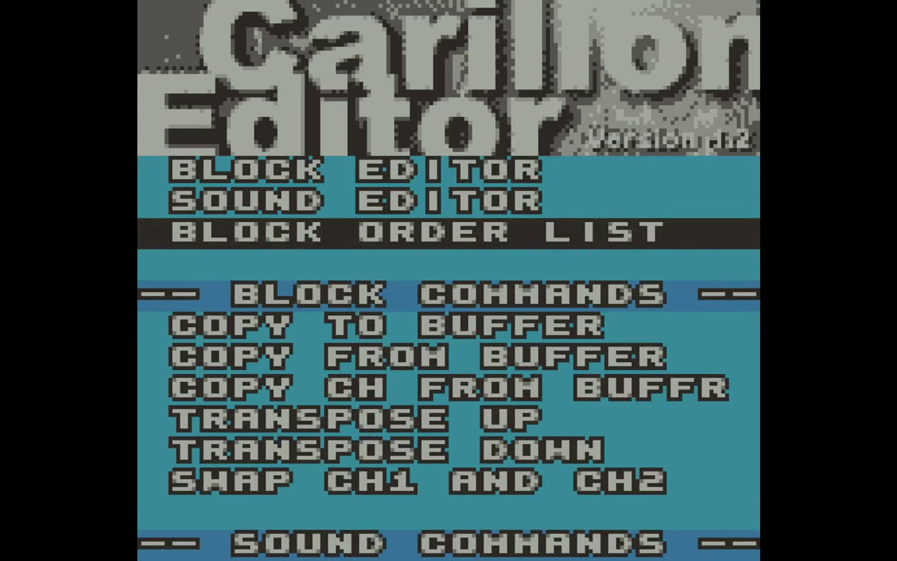
{"action": "key", "text": "Up"}
{"action": "key", "text": "Up"}
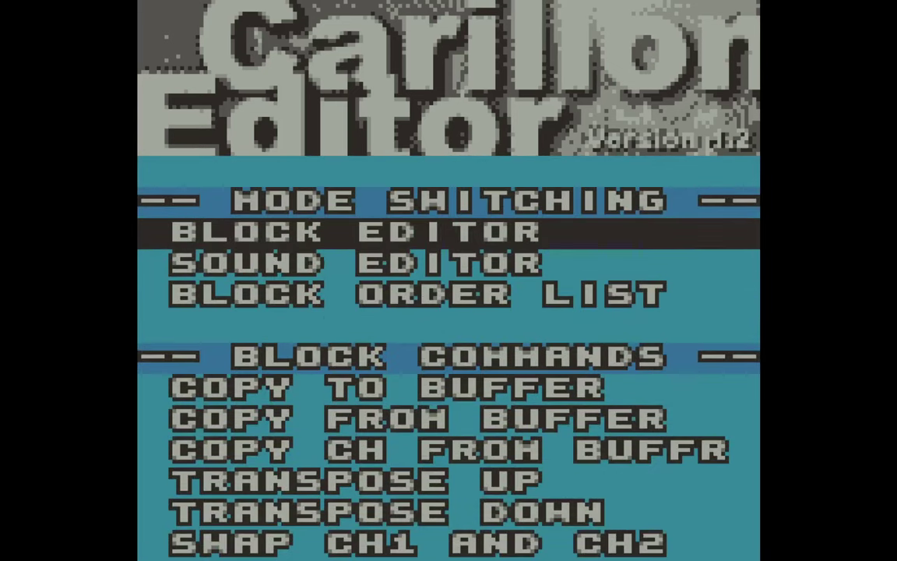
{"action": "key", "text": "Down"}
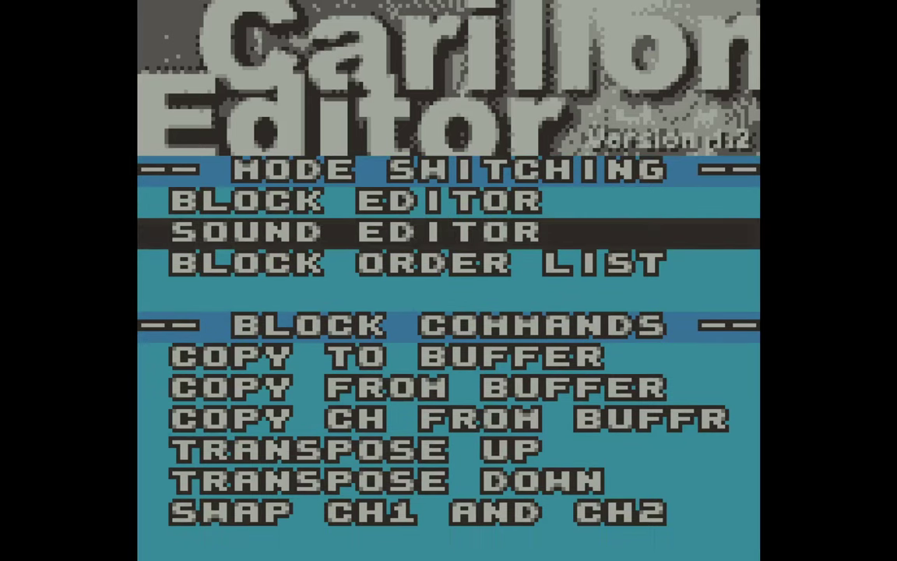
{"action": "key", "text": "Up"}
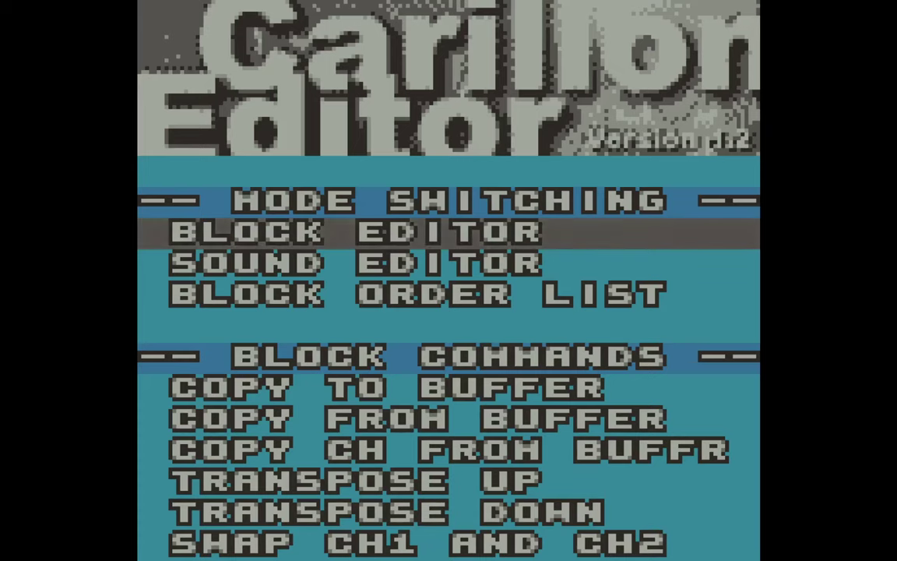
{"action": "key", "text": "Down"}
{"action": "key", "text": "Down"}
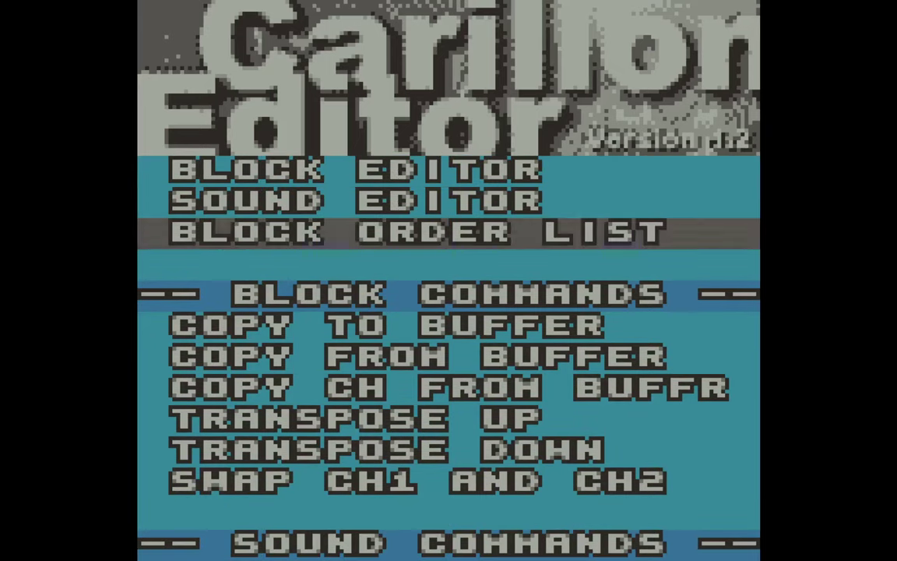